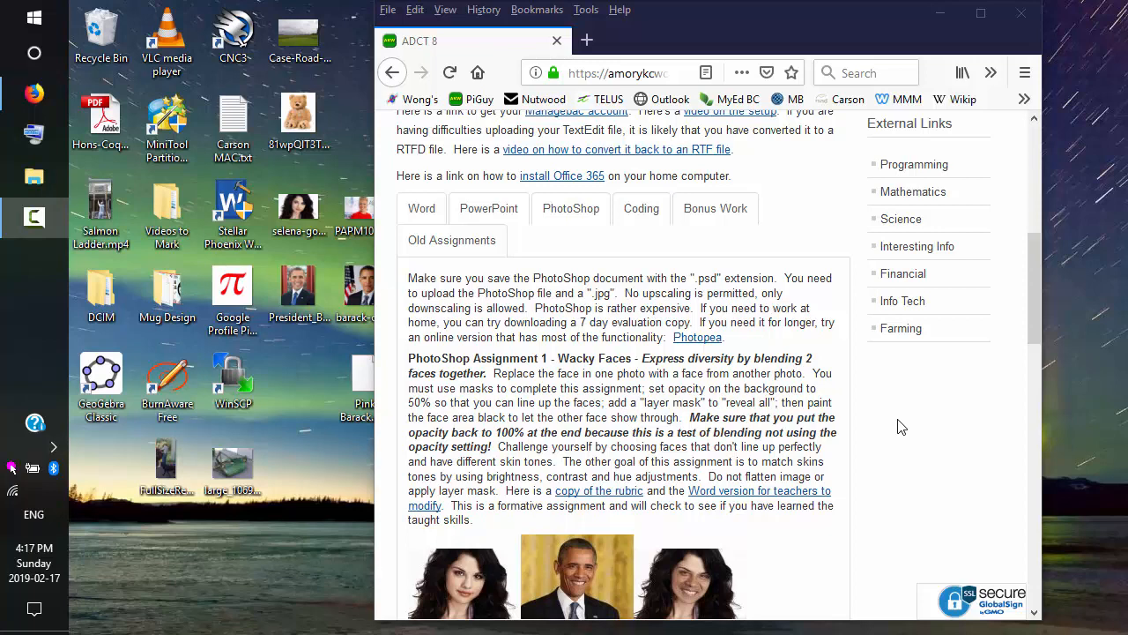
Step: Review the Wacky Faces assignment instructions and required skills on the class page and open the linked Photopea editor
scroll(901, 426, down, 5)
click(538, 445)
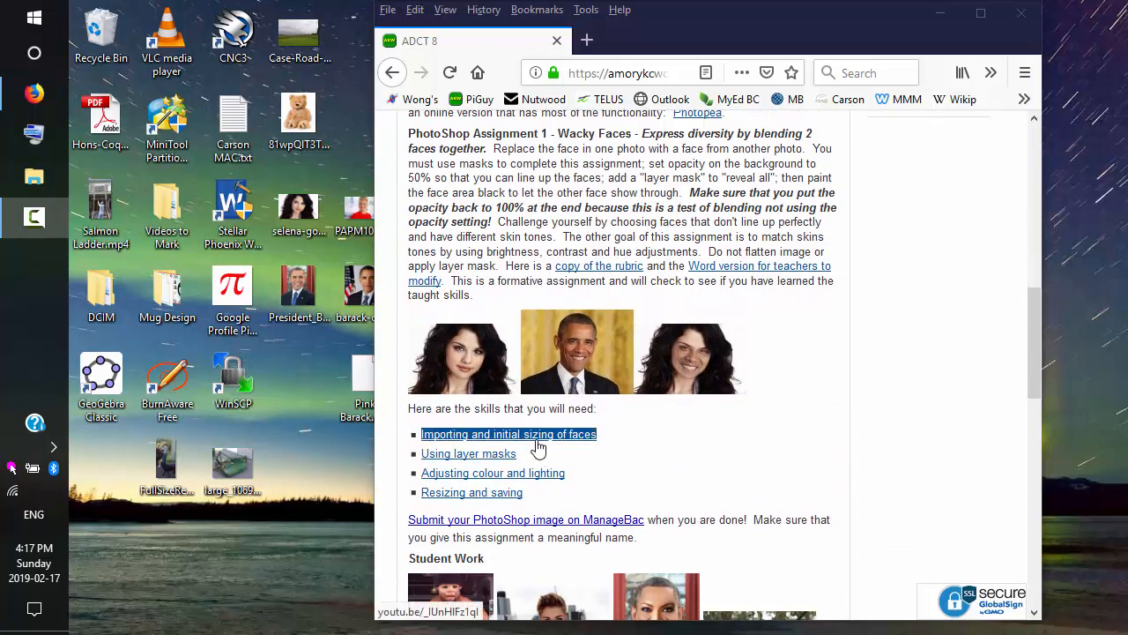
click(599, 464)
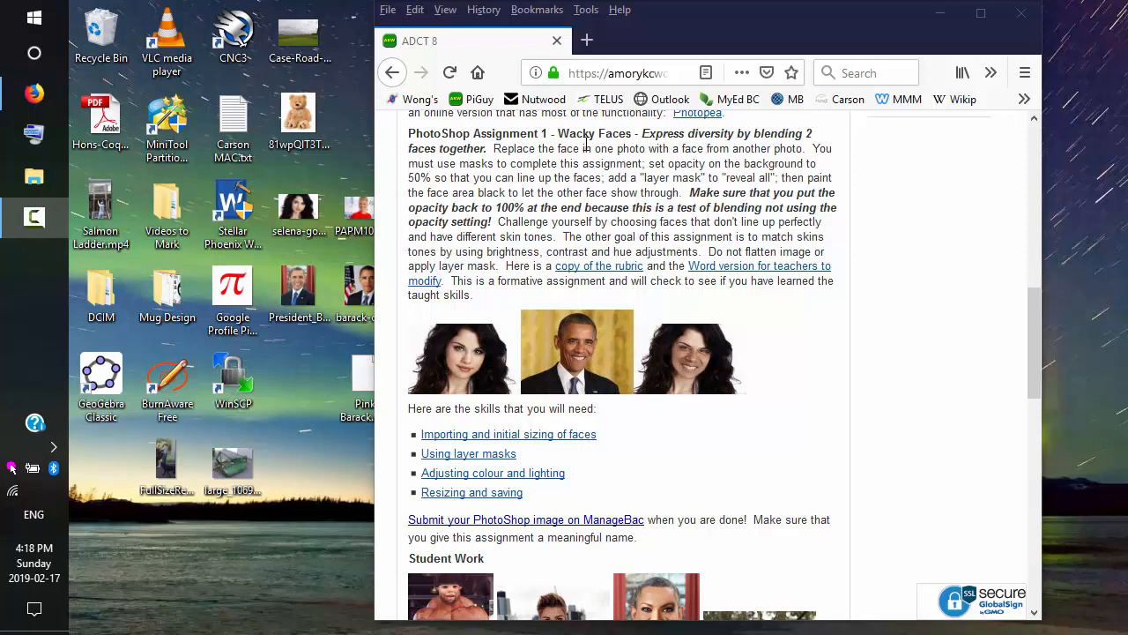
scroll(856, 262, up, 3)
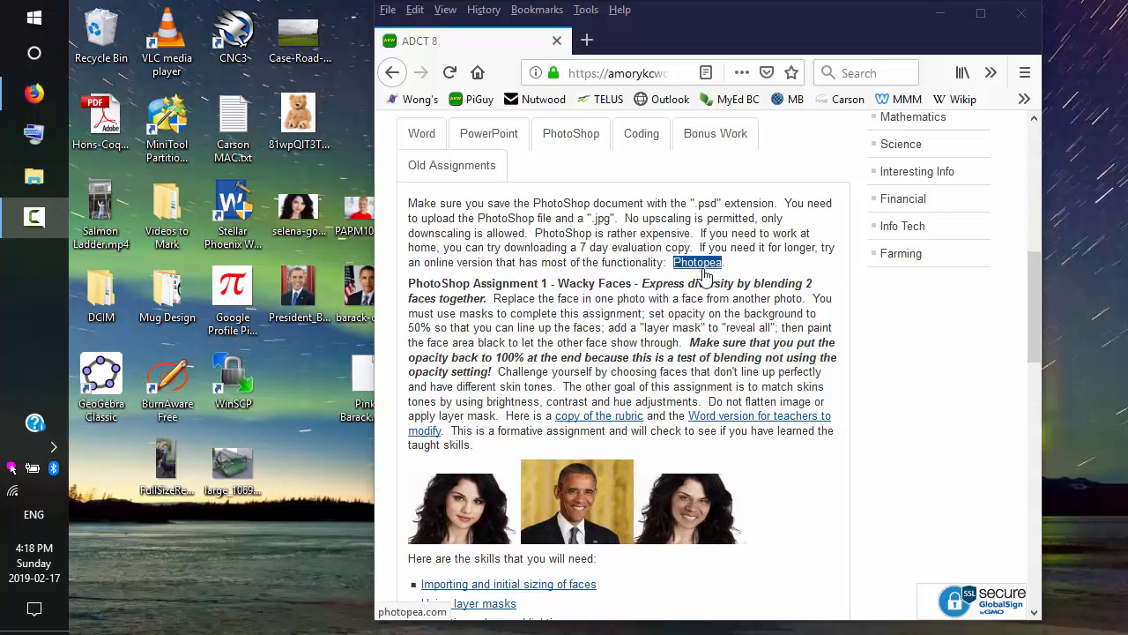
scroll(793, 291, up, 5)
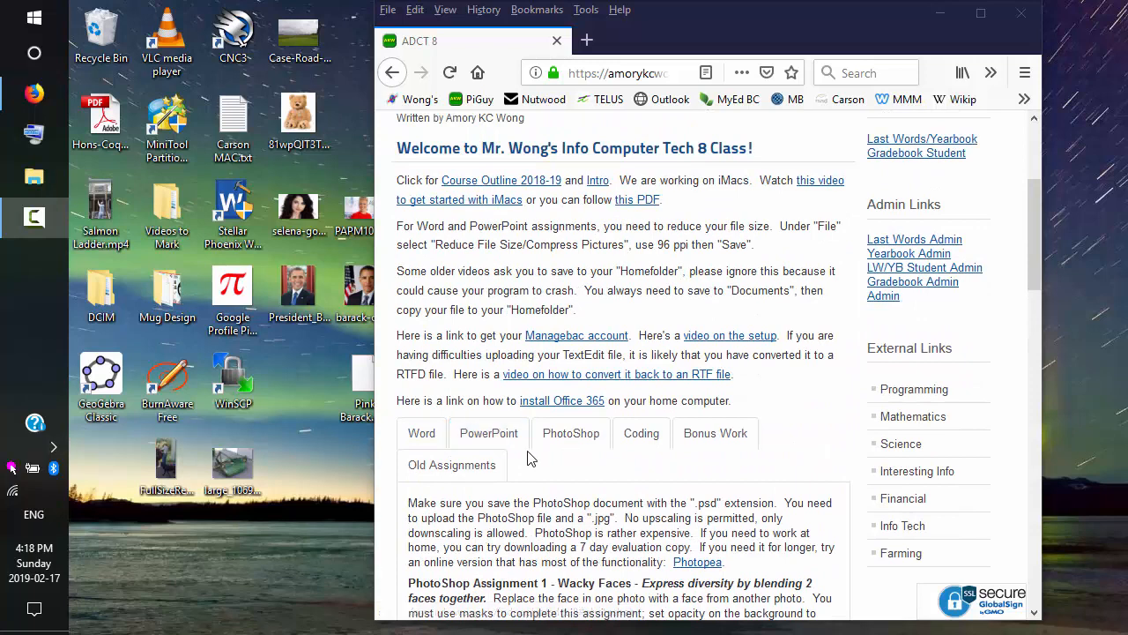
click(698, 563)
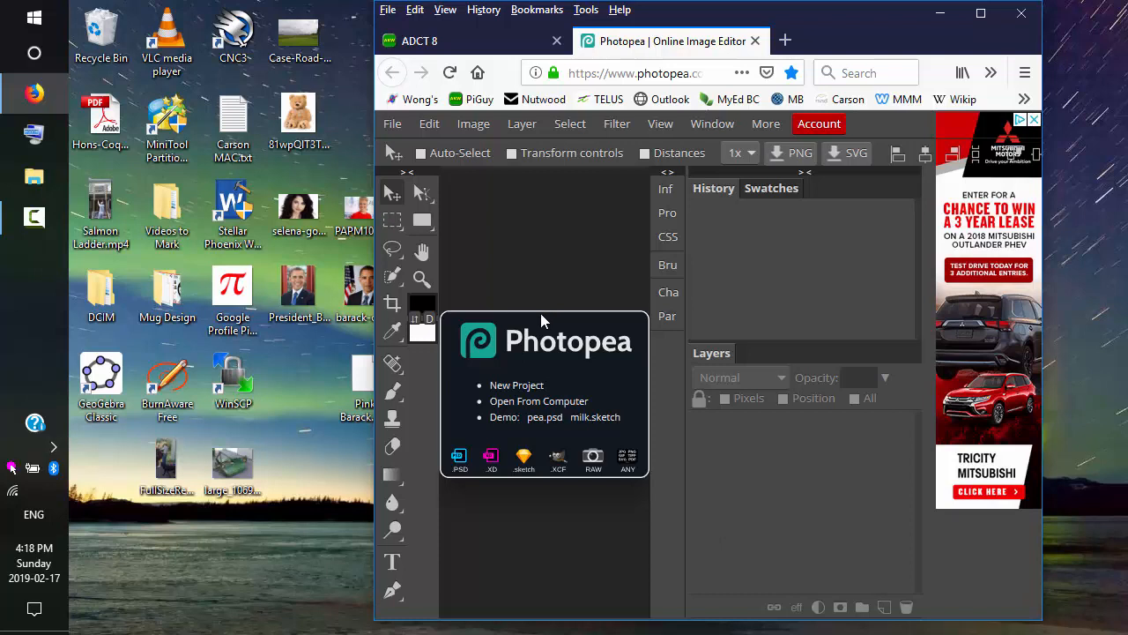
Step: Open the PAPM101 photo from the desktop as a new project and place the barack-obama photo over it as a layer
right_click(392, 248)
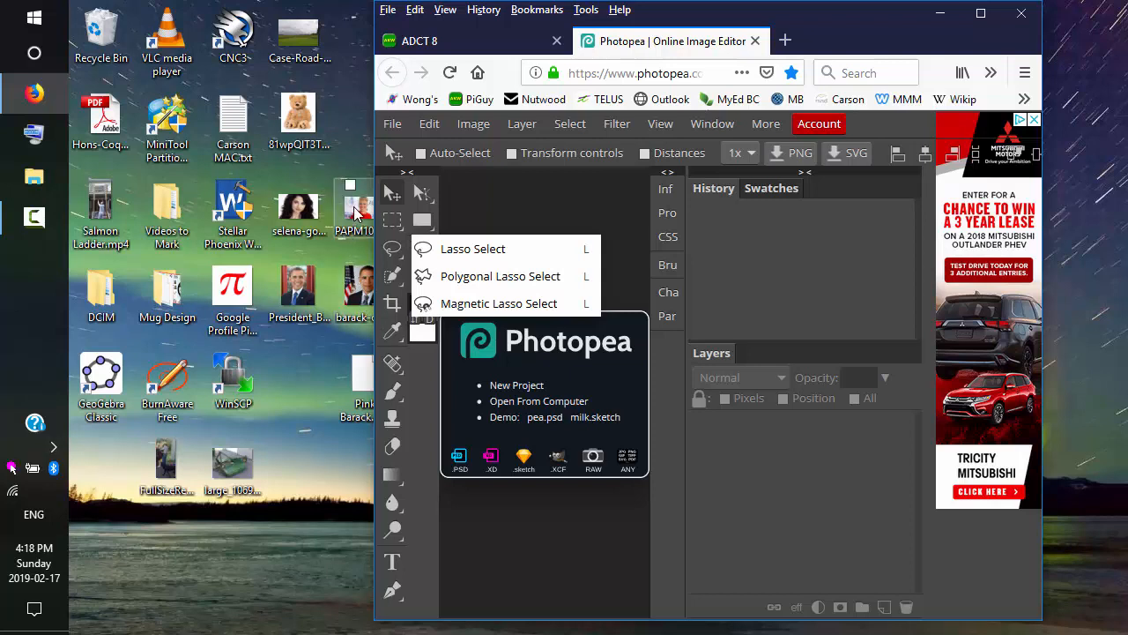
drag(356, 215, 530, 379)
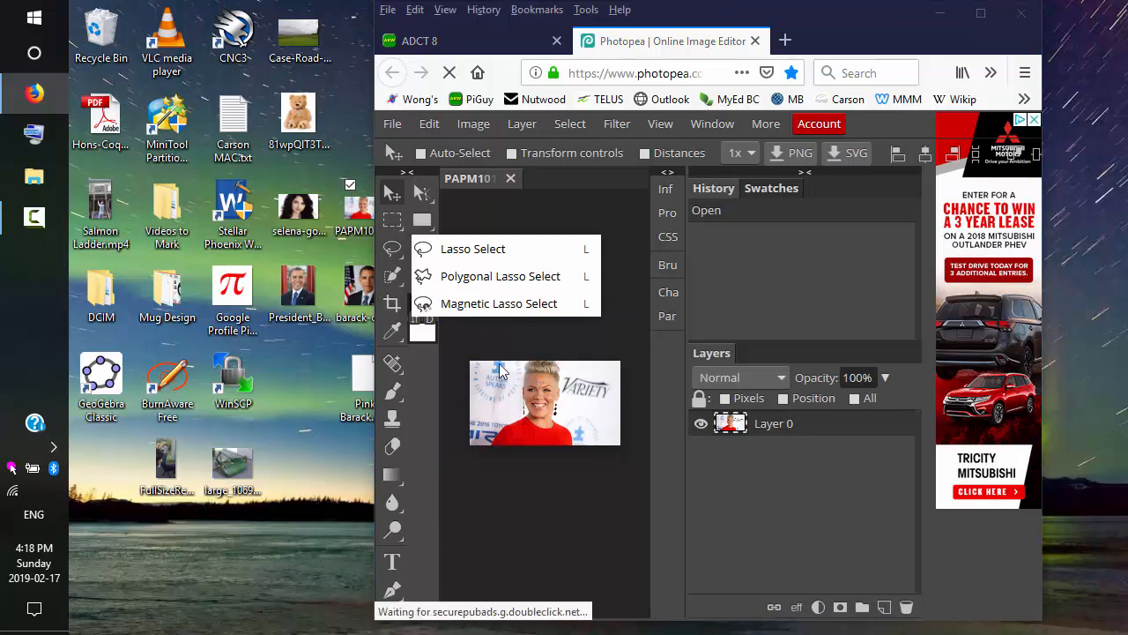
click(369, 300)
drag(379, 298, 521, 404)
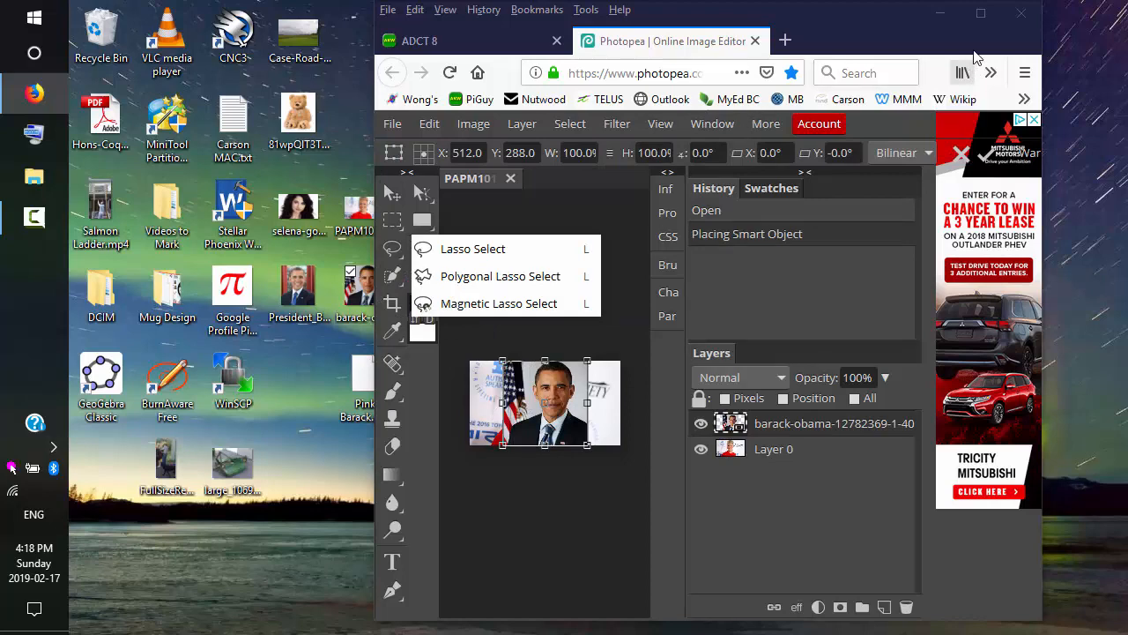
Step: Maximize the browser window, accept the photo's placement and set the barack-obama layer's opacity to 50%
click(980, 14)
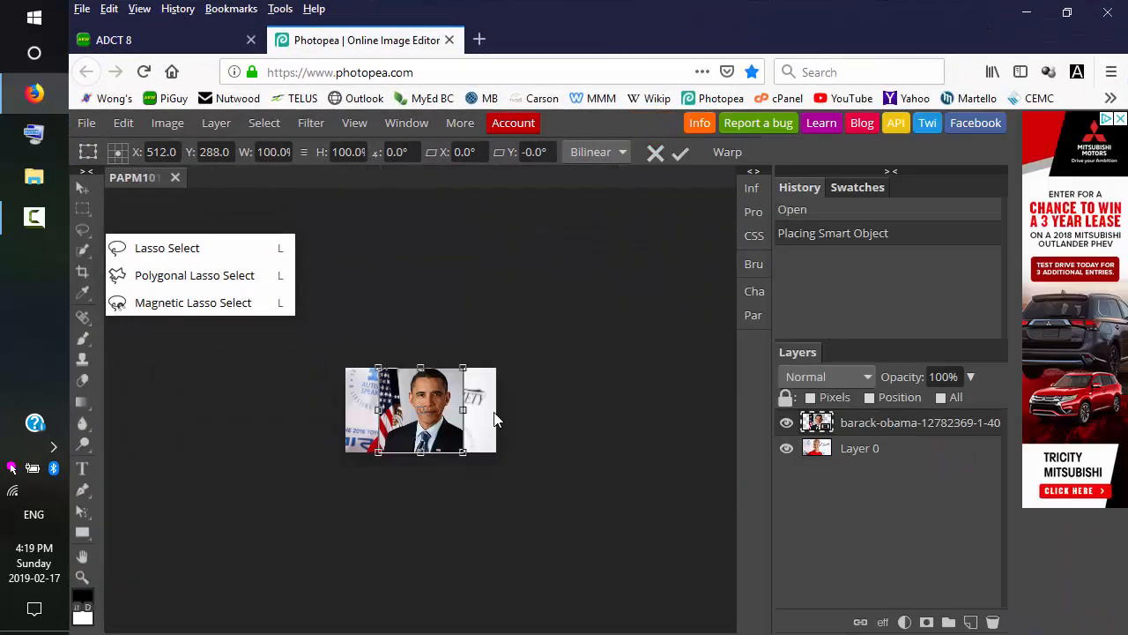
click(355, 123)
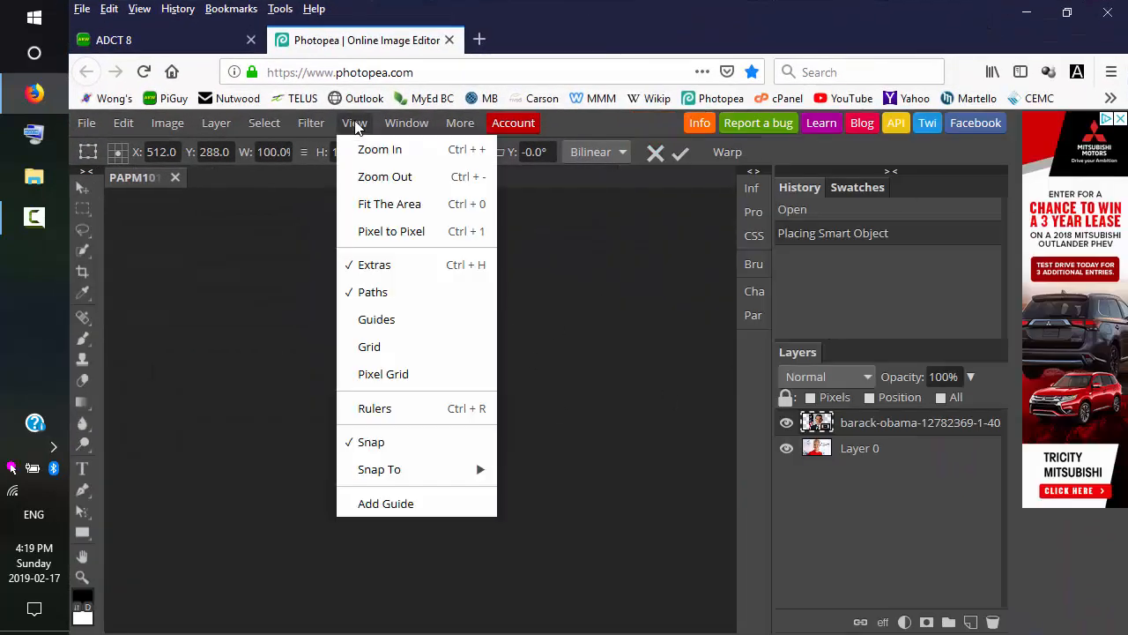
click(362, 148)
click(355, 124)
click(361, 148)
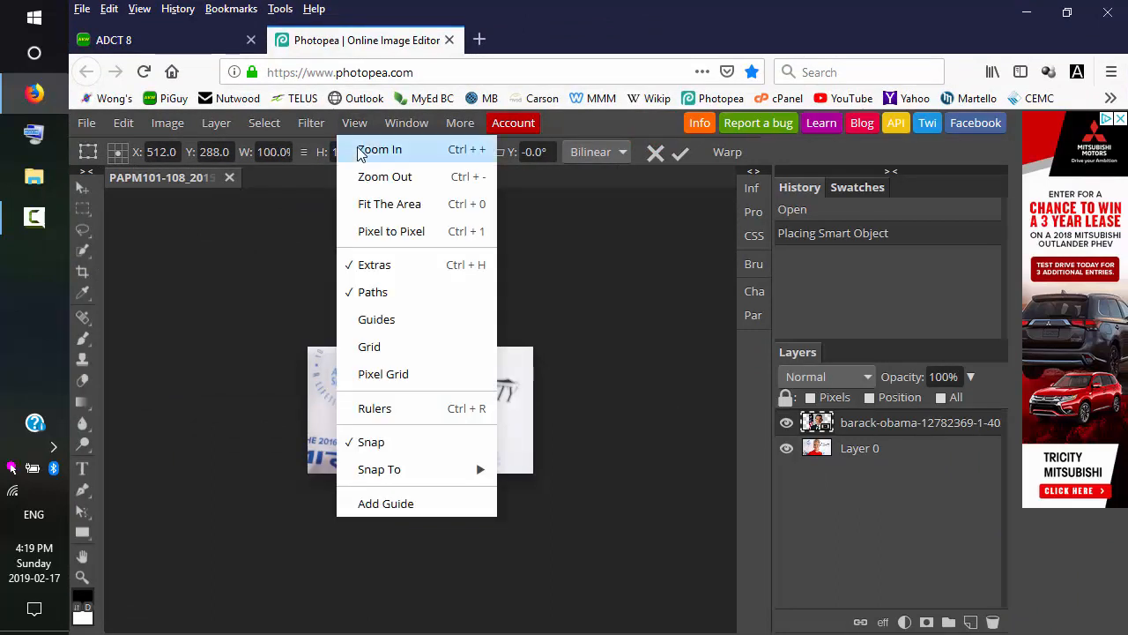
click(355, 125)
click(366, 150)
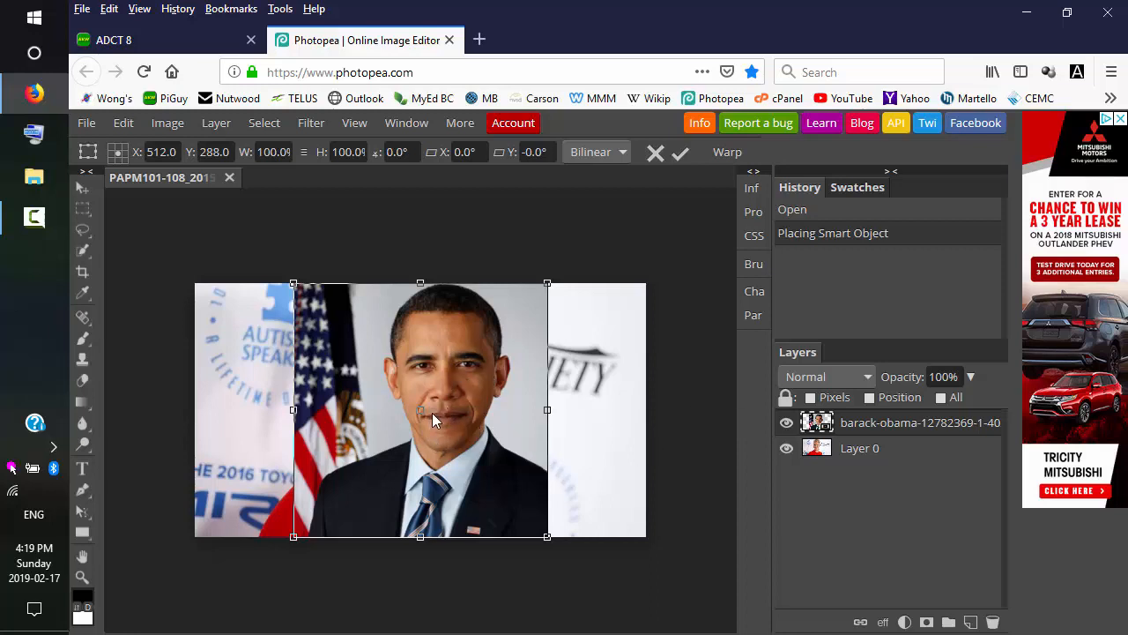
click(970, 377)
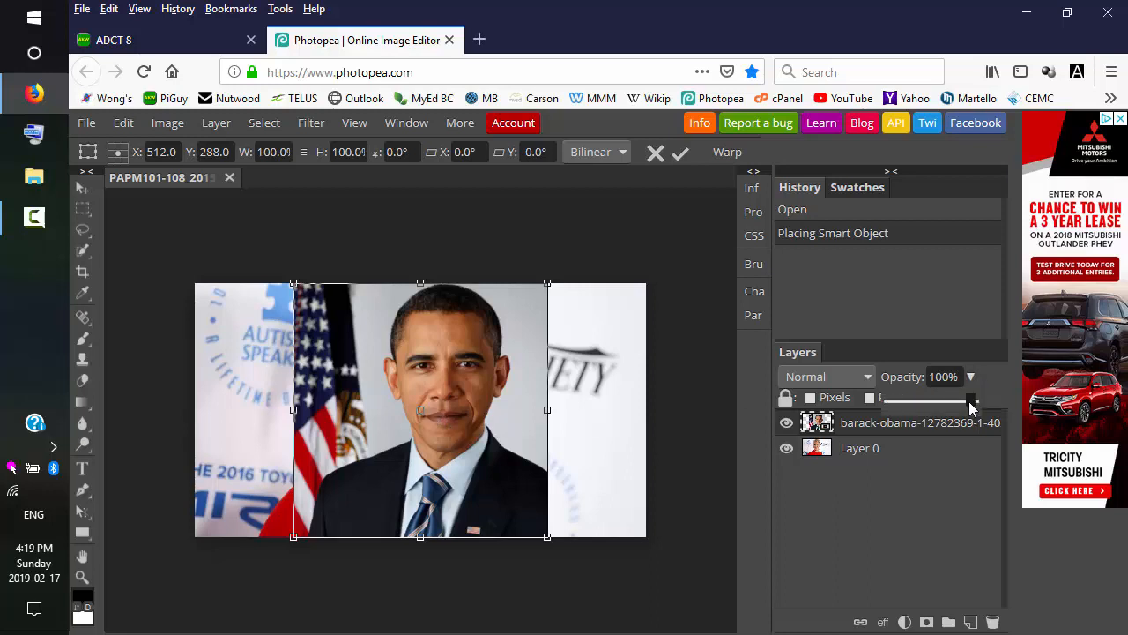
drag(970, 401, 931, 403)
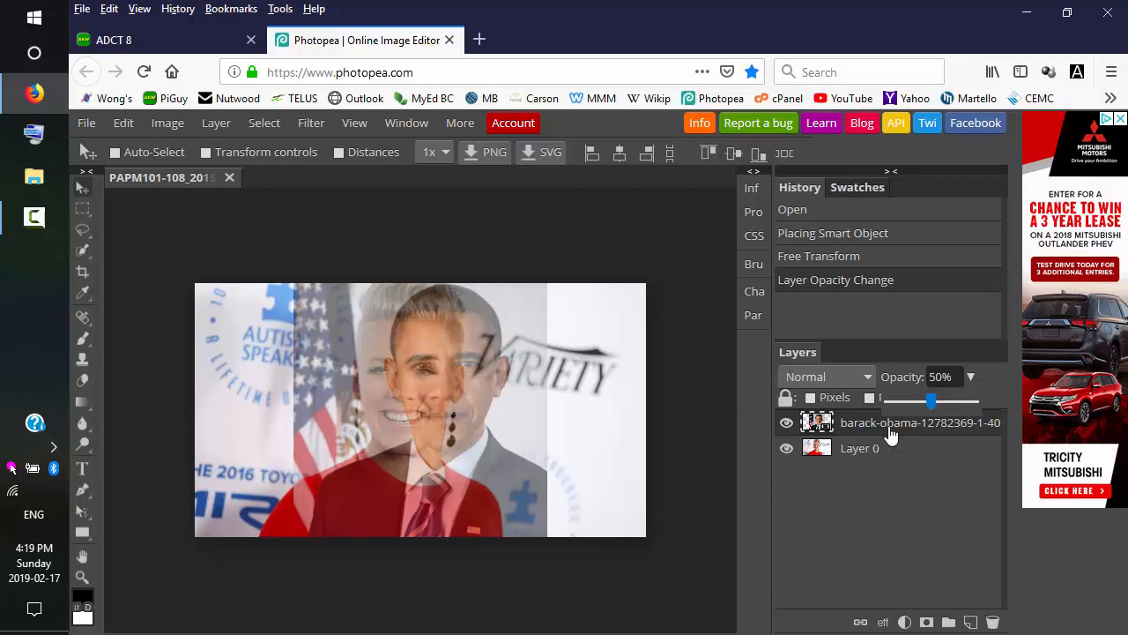
click(125, 124)
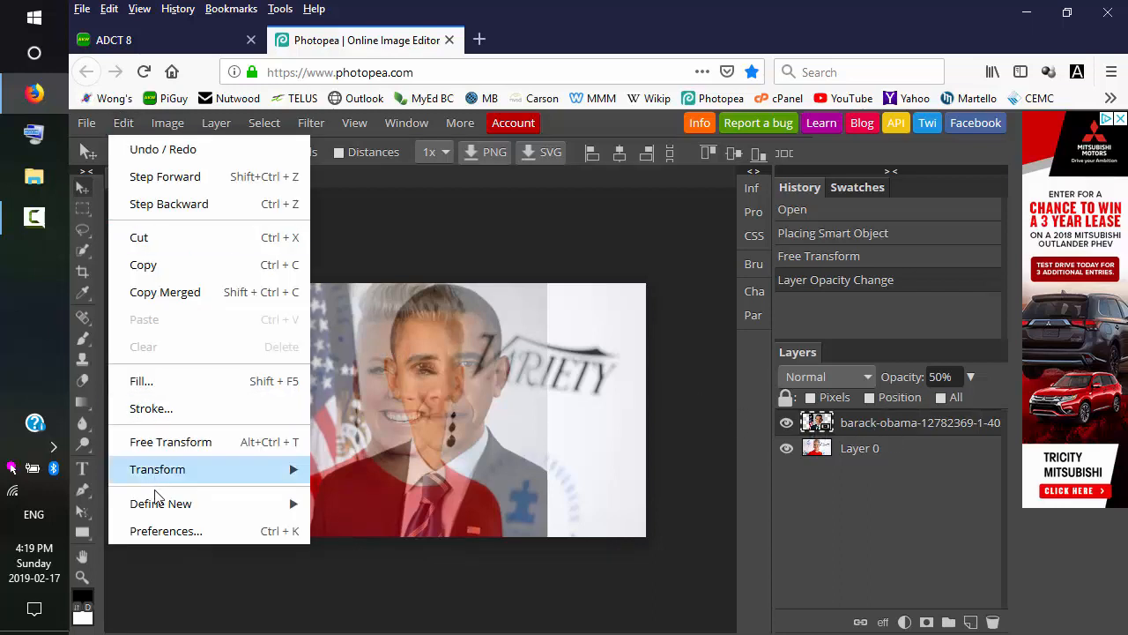
click(168, 441)
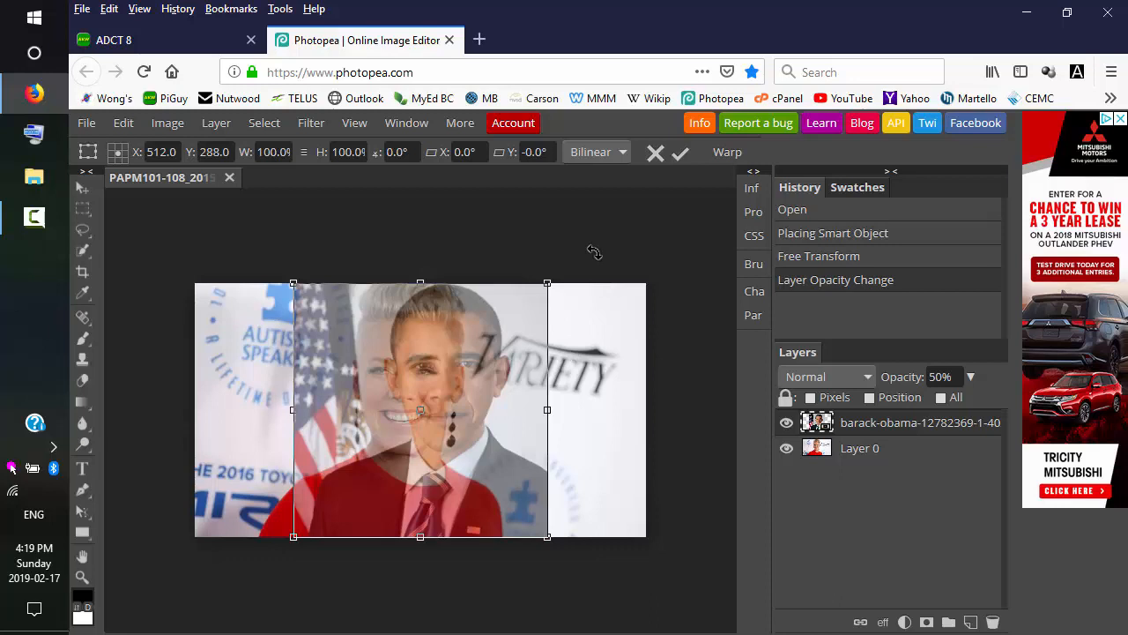
drag(594, 252, 605, 256)
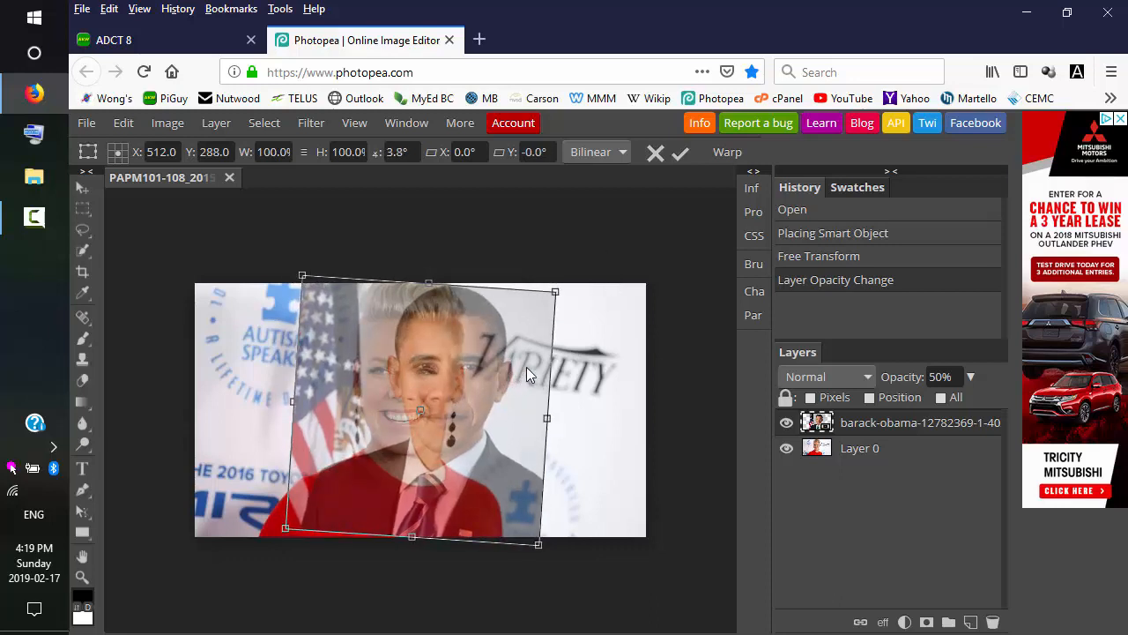
click(654, 154)
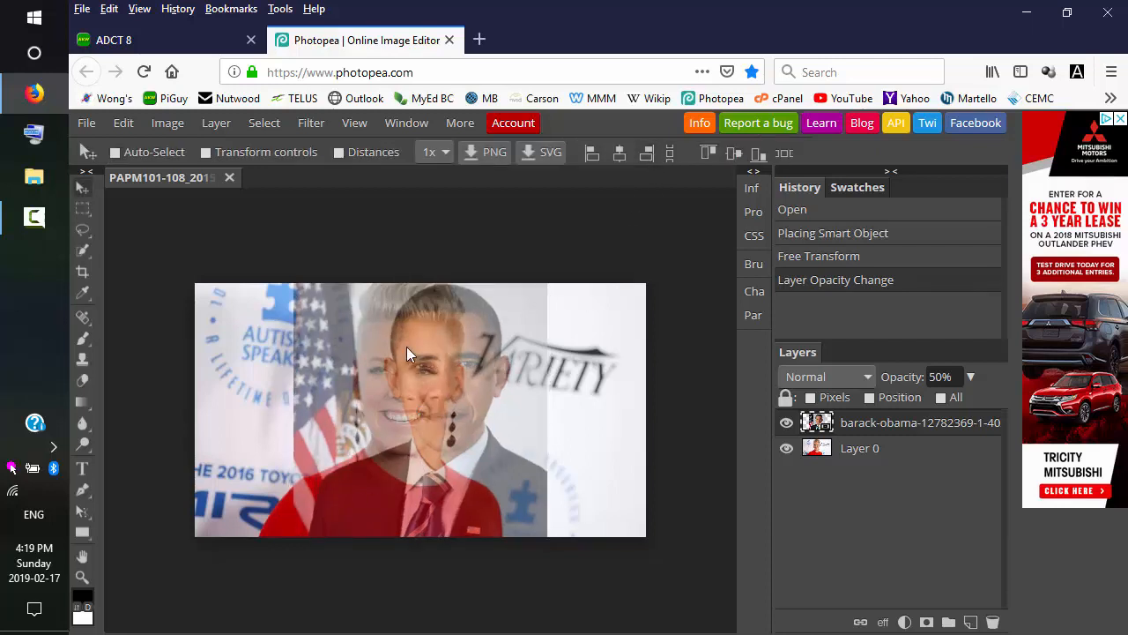
Step: Raise the barack-obama layer's opacity to 100% and toggle its visibility to compare the directions of the two faces
click(971, 379)
drag(932, 400, 1020, 403)
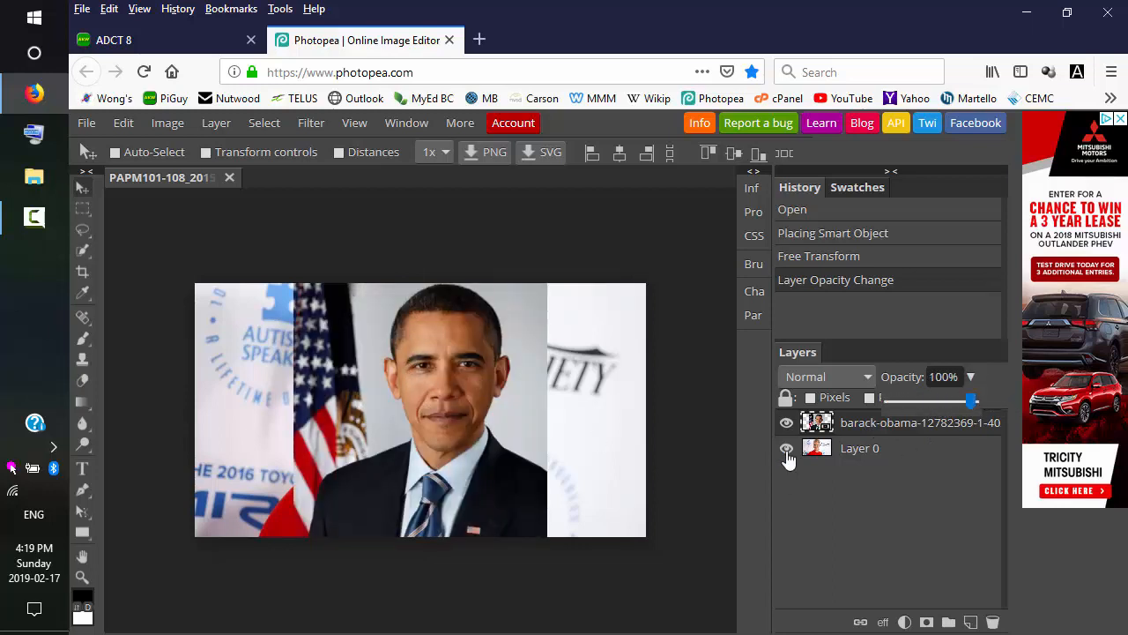
click(786, 423)
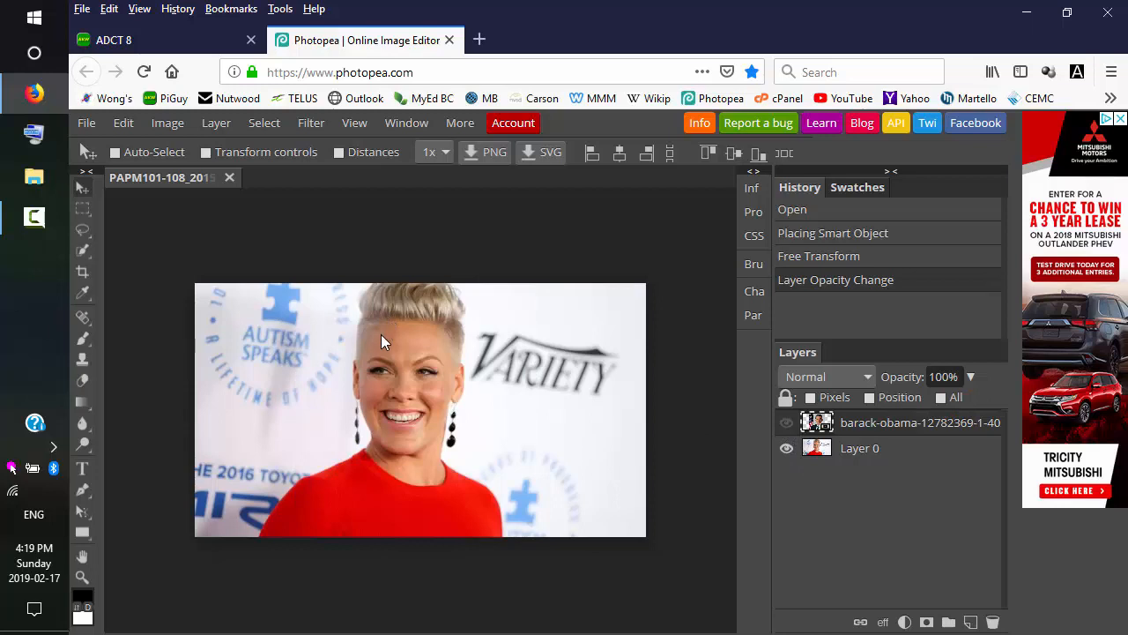
click(786, 424)
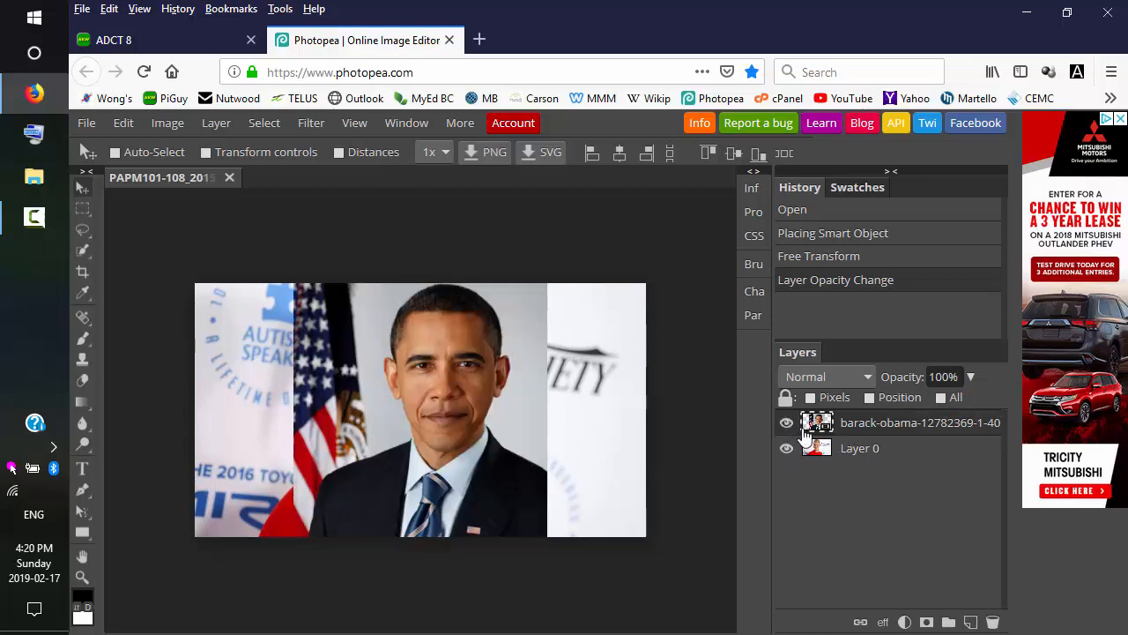
Step: Flip the barack-obama layer horizontally and set its opacity to 49%
click(124, 124)
mouse_move(199, 476)
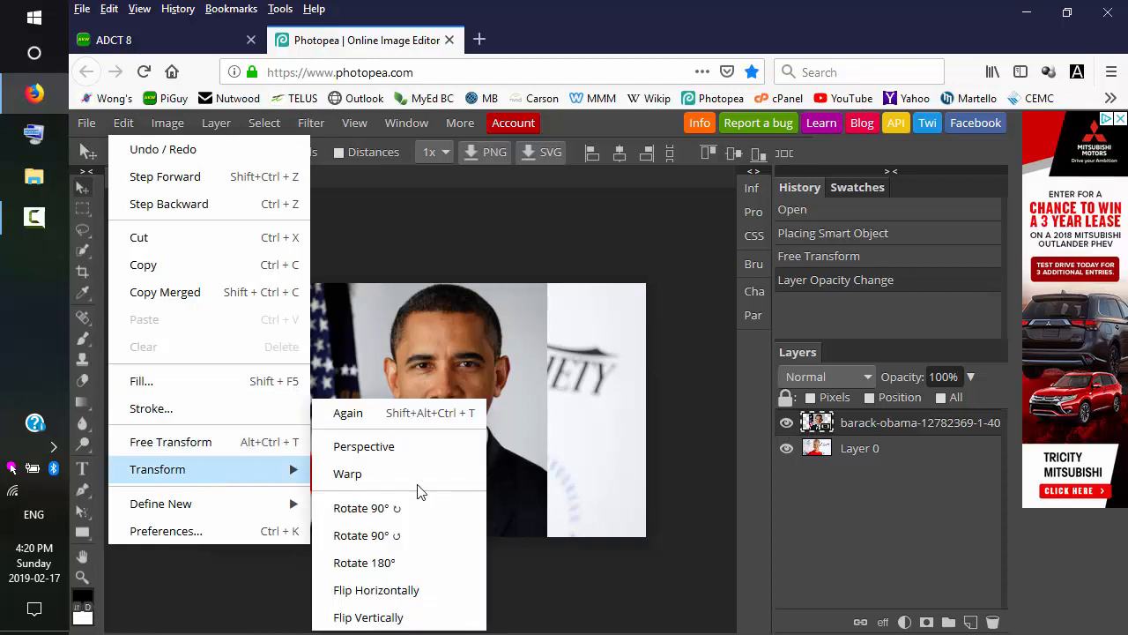
click(411, 594)
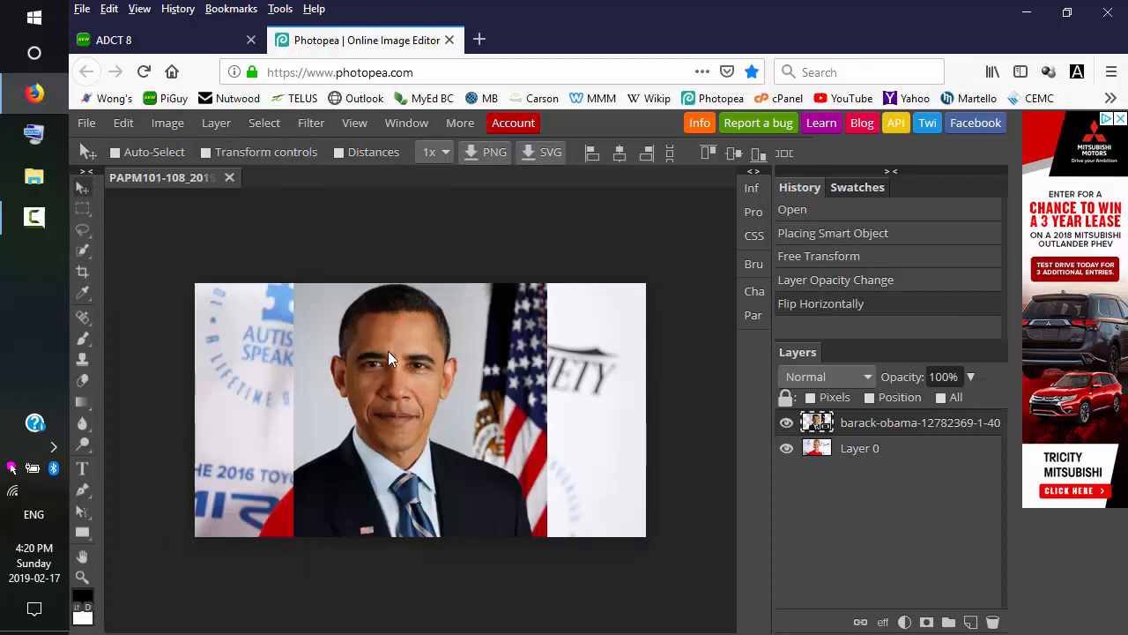
click(970, 376)
drag(970, 403, 929, 405)
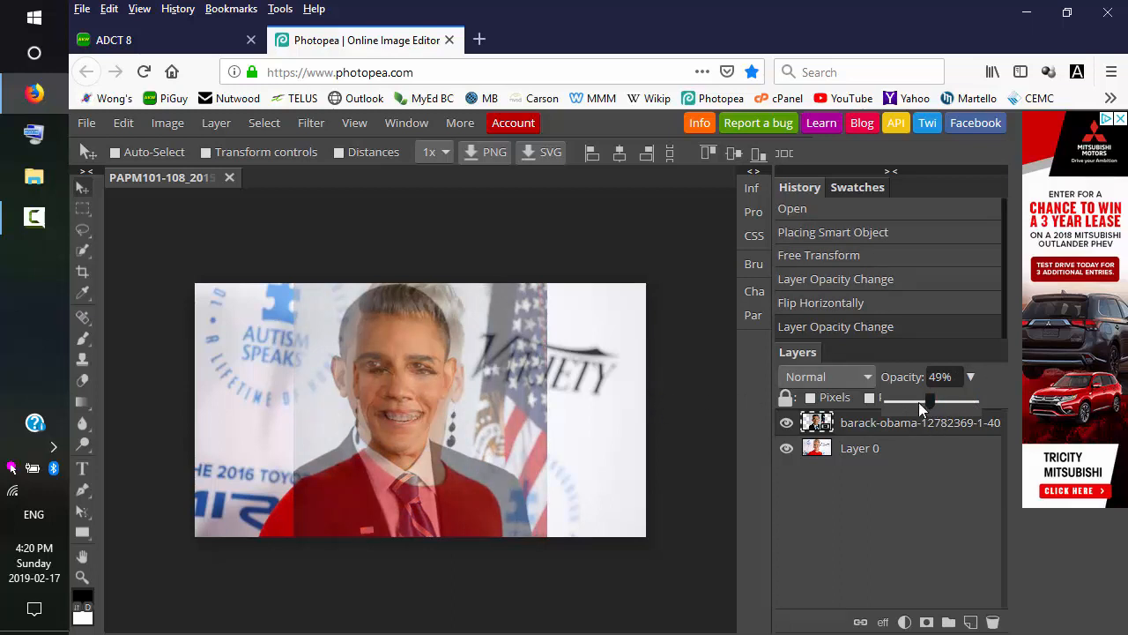
Step: Free-transform the barack-obama layer, rotating it to about 179.4° and moving it to about X 536, Y 300 over the underlying face
click(124, 123)
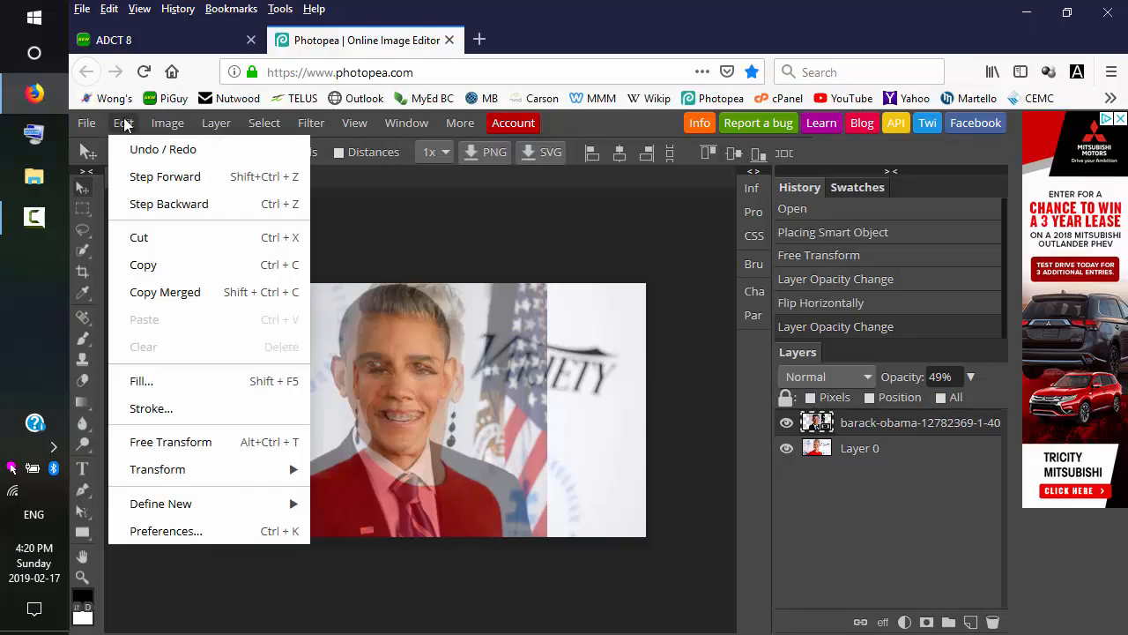
click(185, 442)
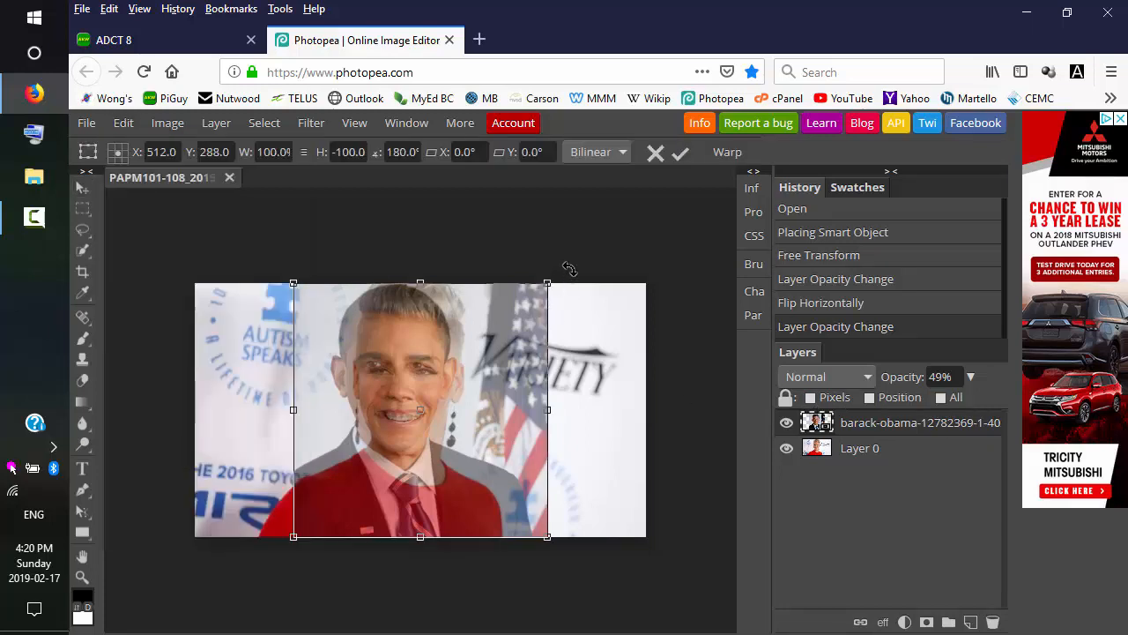
mouse_move(581, 253)
mouse_down()
mouse_move(590, 262)
mouse_move(569, 260)
mouse_up()
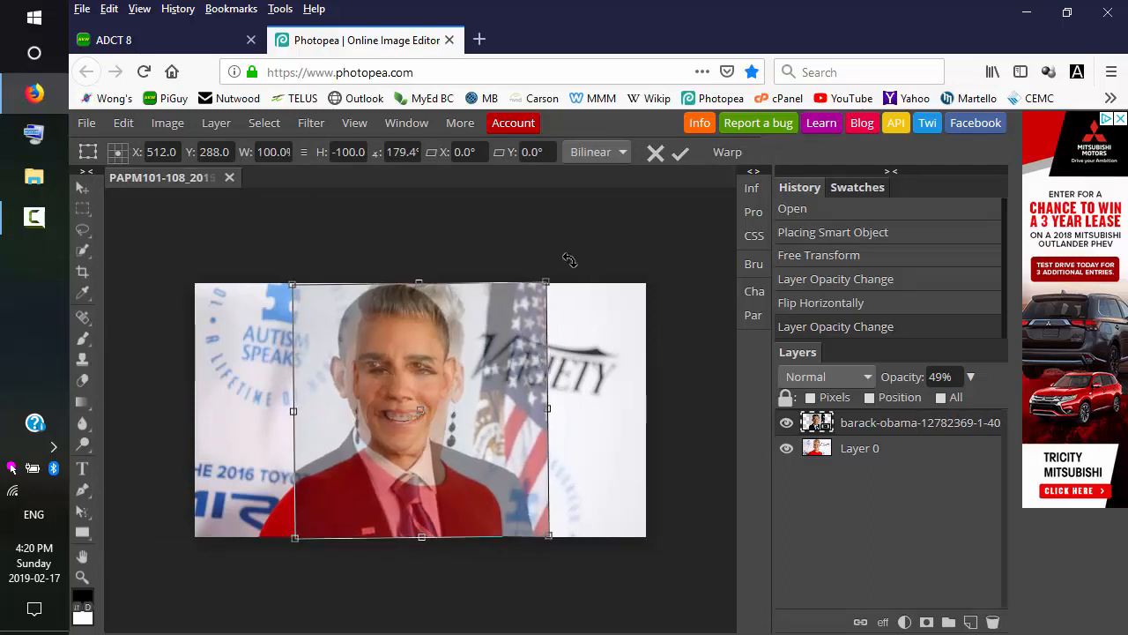
drag(522, 352, 530, 358)
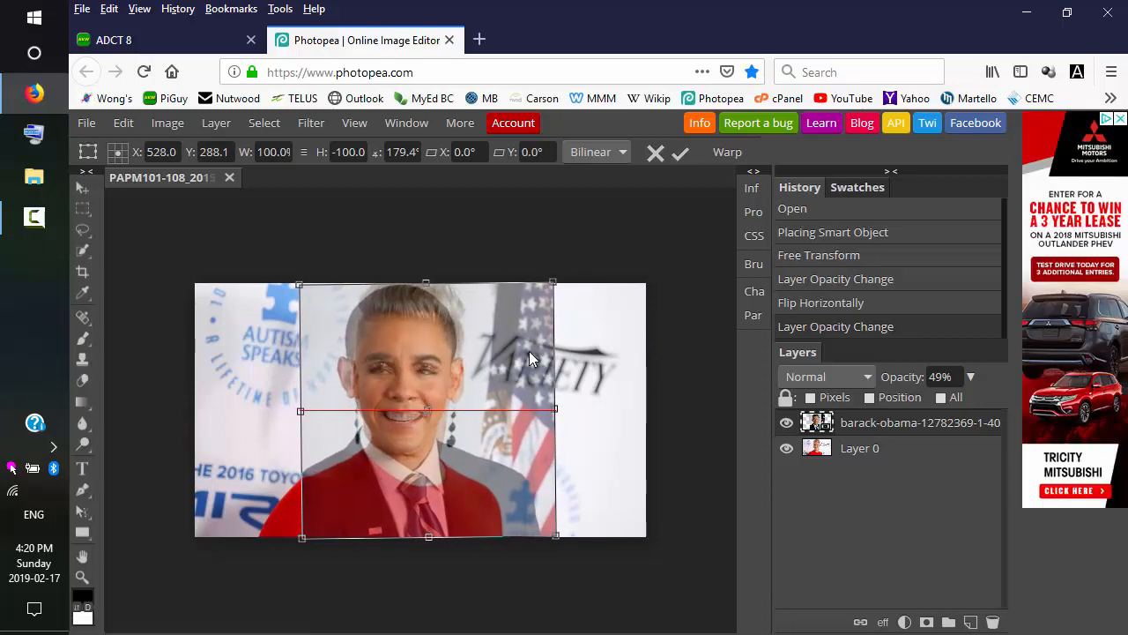
drag(530, 352, 530, 351)
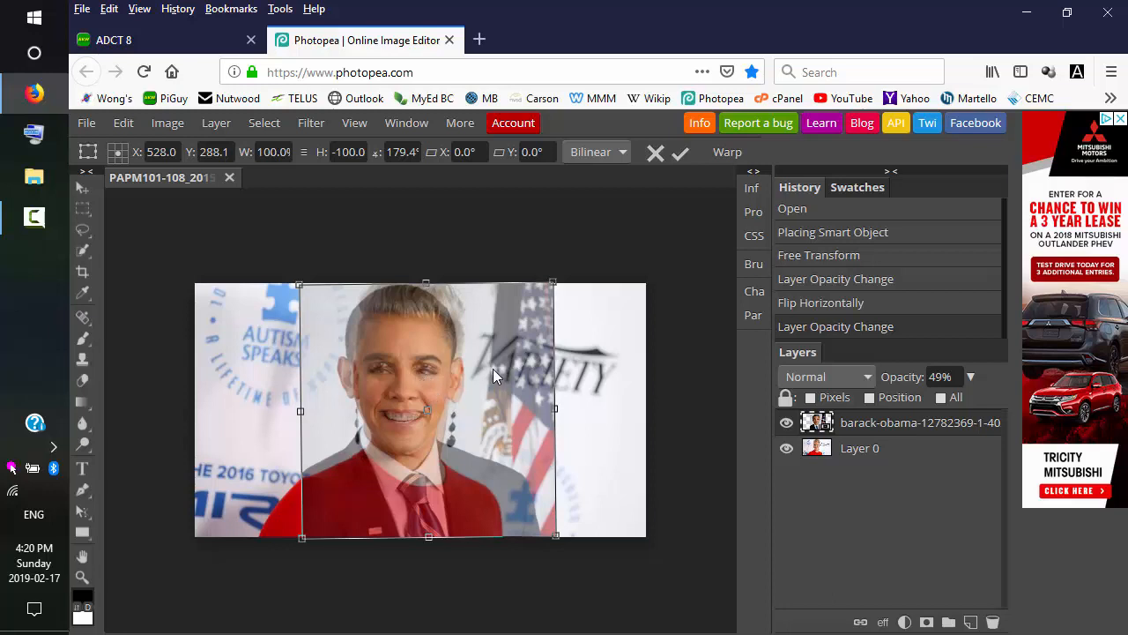
mouse_move(484, 370)
mouse_down()
mouse_move(487, 384)
mouse_move(488, 370)
mouse_up()
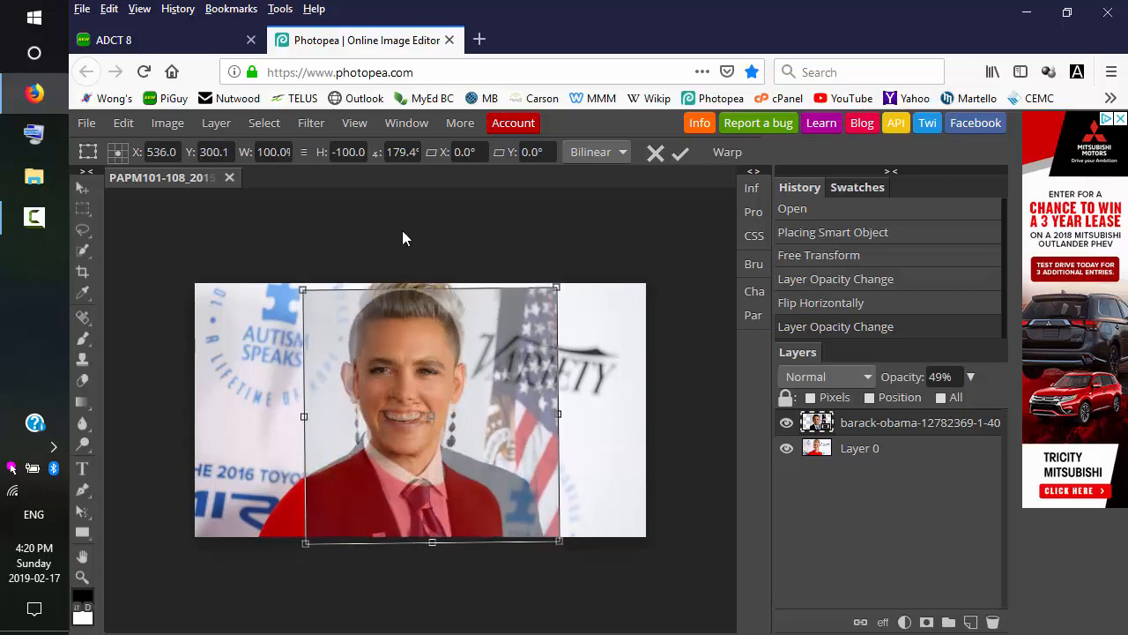
Step: Turn off snapping and reposition the barack-obama layer to about X 532, Y 286 over the underlying face
click(355, 123)
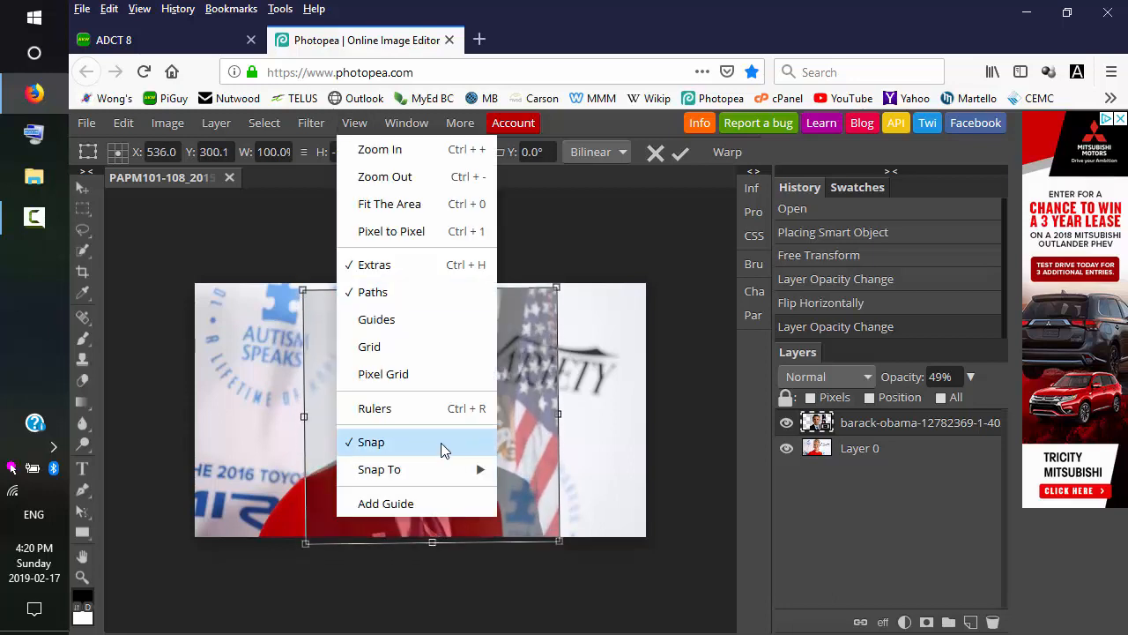
click(412, 441)
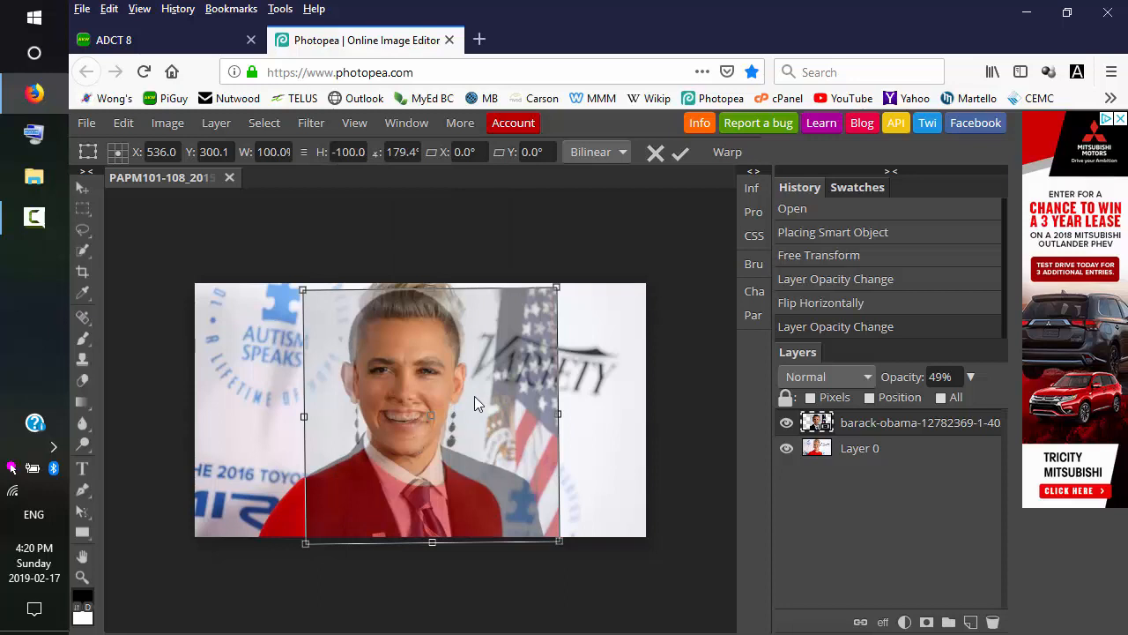
drag(479, 387, 477, 389)
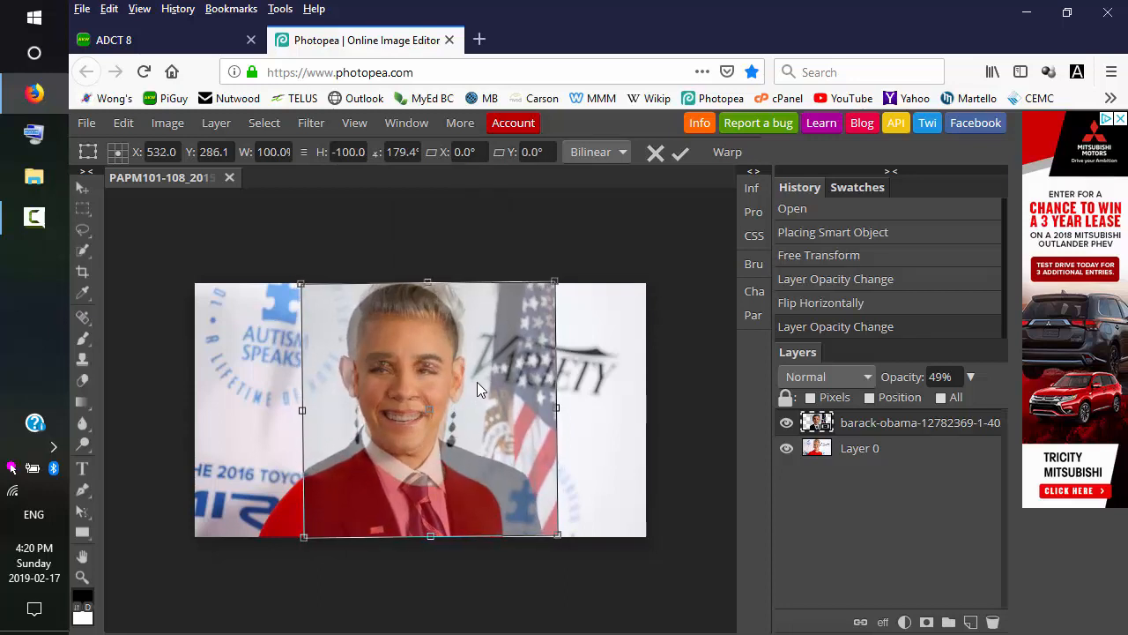
Step: Scale the barack-obama layer to about 95.6% width and 90.6% height, and reposition it to about X 525, Y 293 over the underlying face
drag(556, 407, 544, 407)
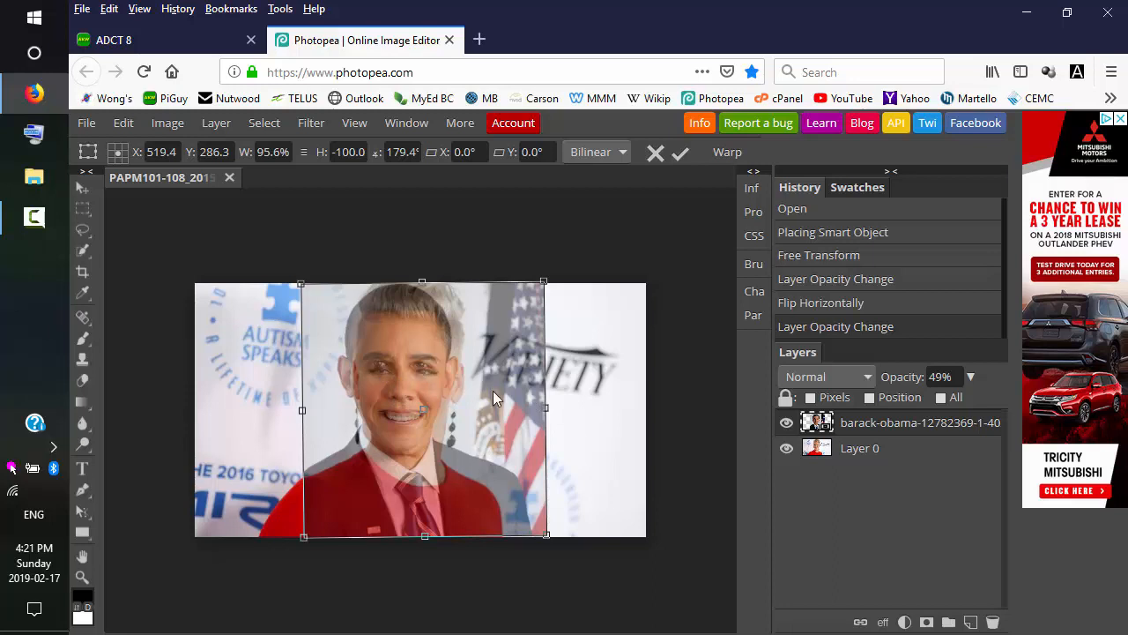
drag(490, 376, 493, 383)
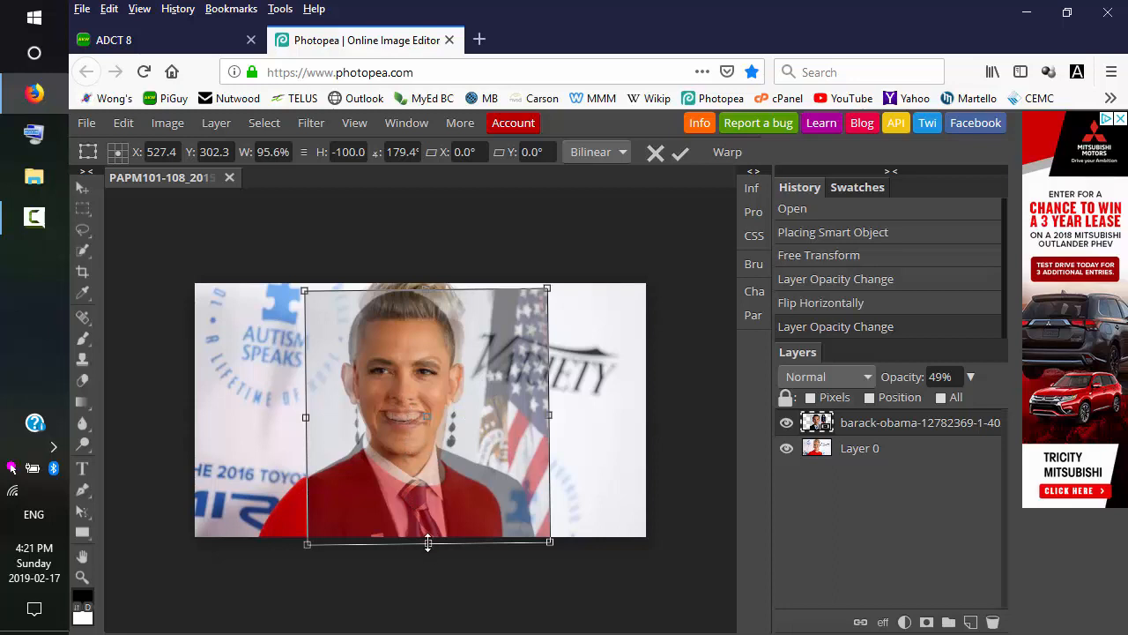
drag(428, 542, 431, 530)
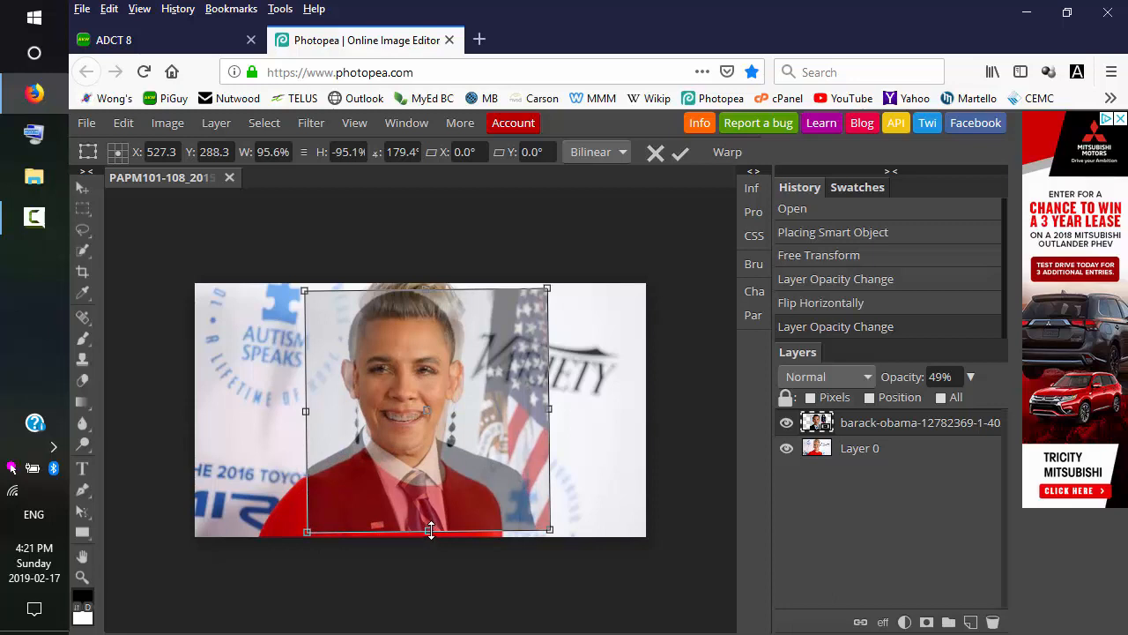
drag(430, 529, 433, 524)
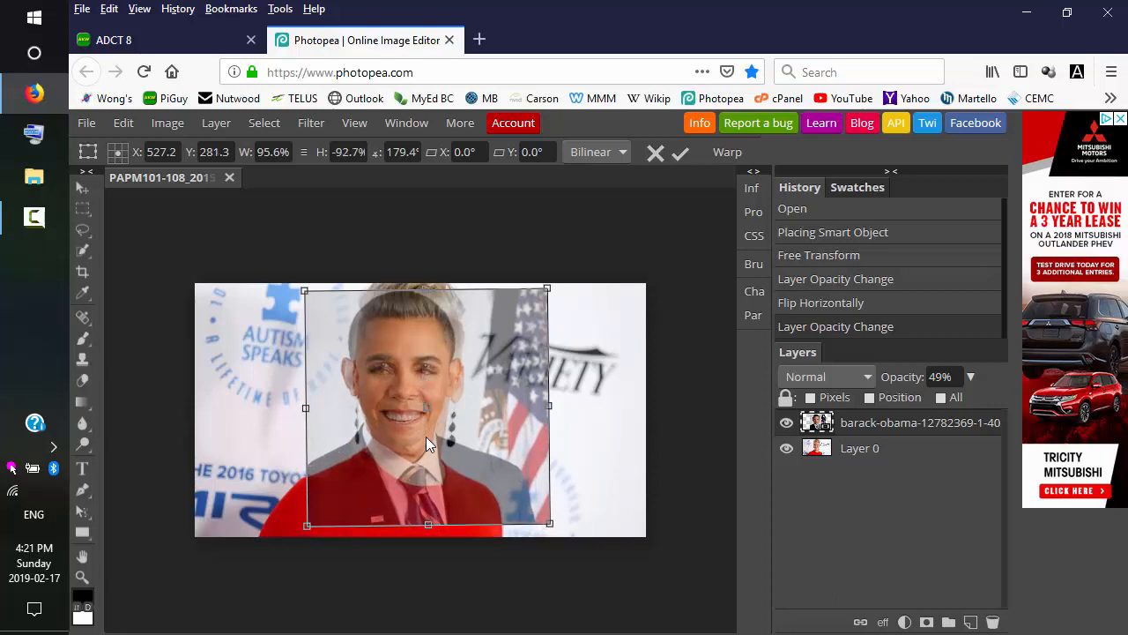
drag(428, 523, 428, 520)
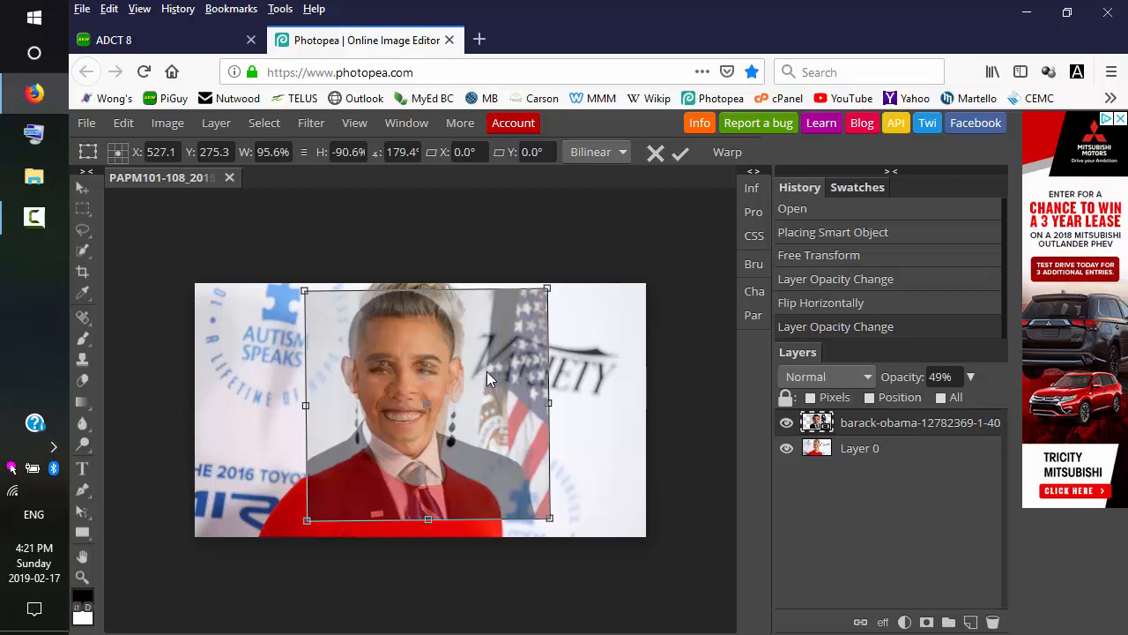
drag(486, 371, 485, 380)
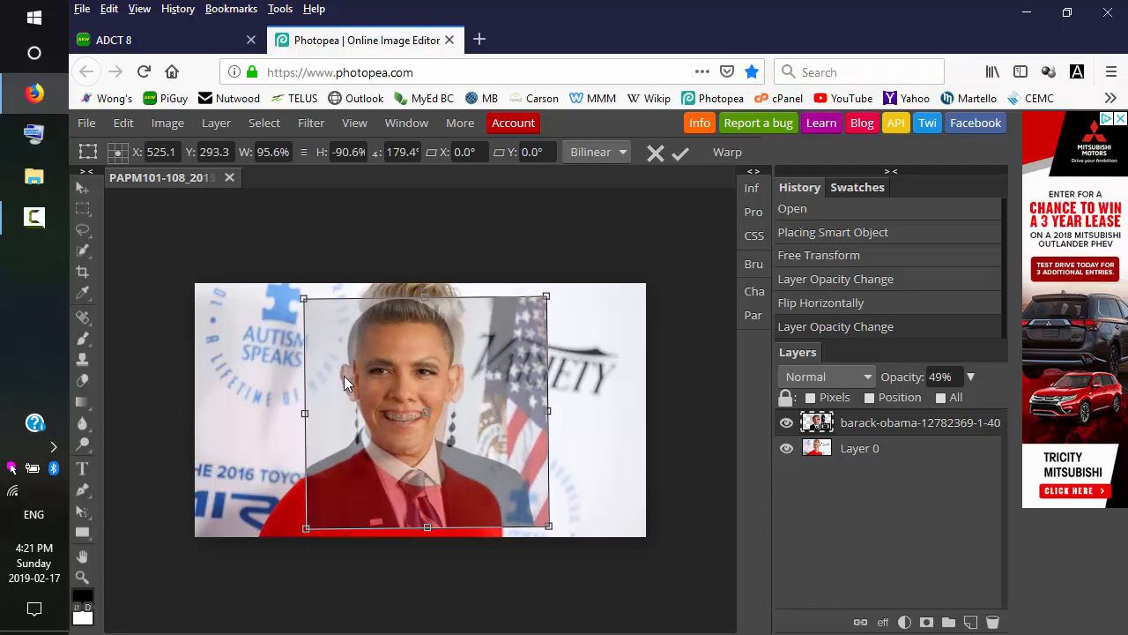
Step: Nudge the barack-obama layer to about X 524, Y 294 to fine-tune its alignment with the underlying face
click(356, 124)
click(374, 150)
click(356, 125)
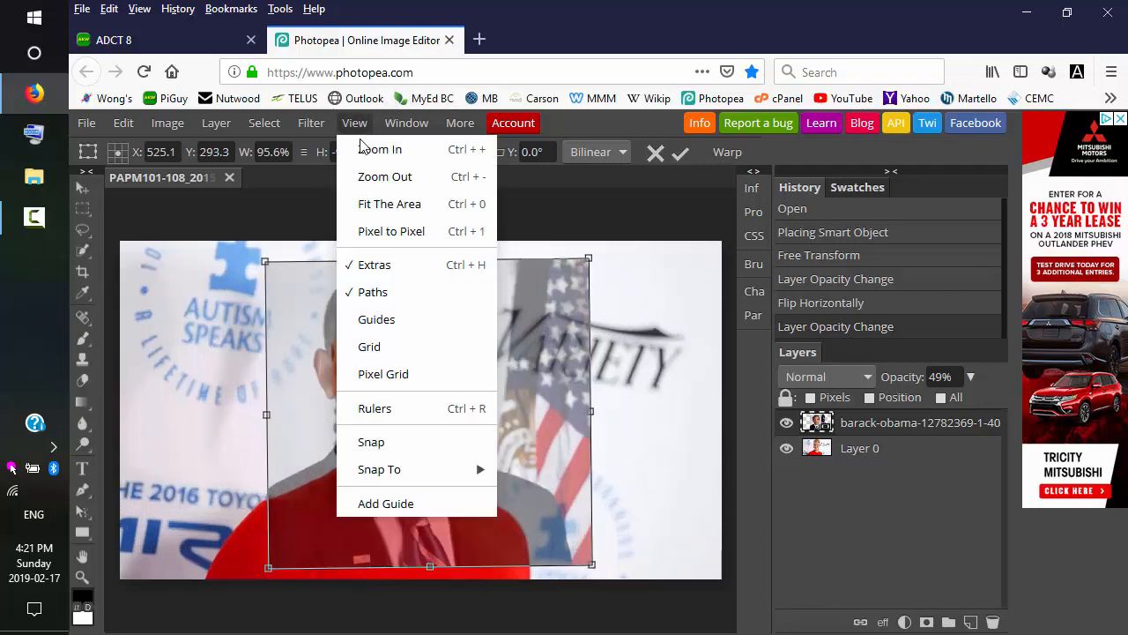
click(371, 148)
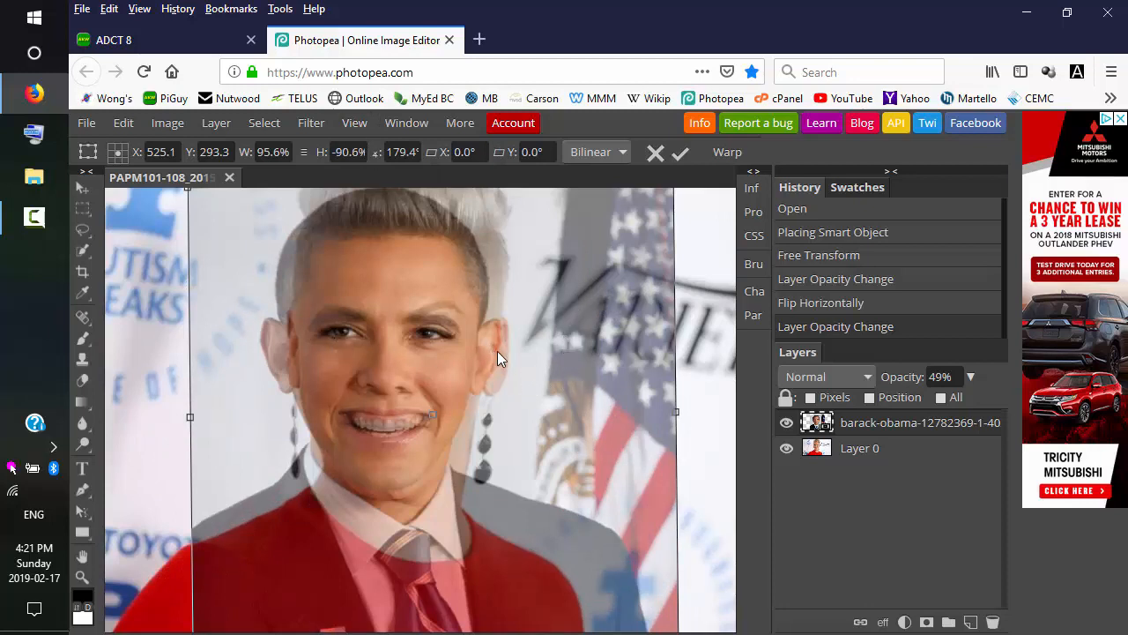
drag(497, 350, 496, 351)
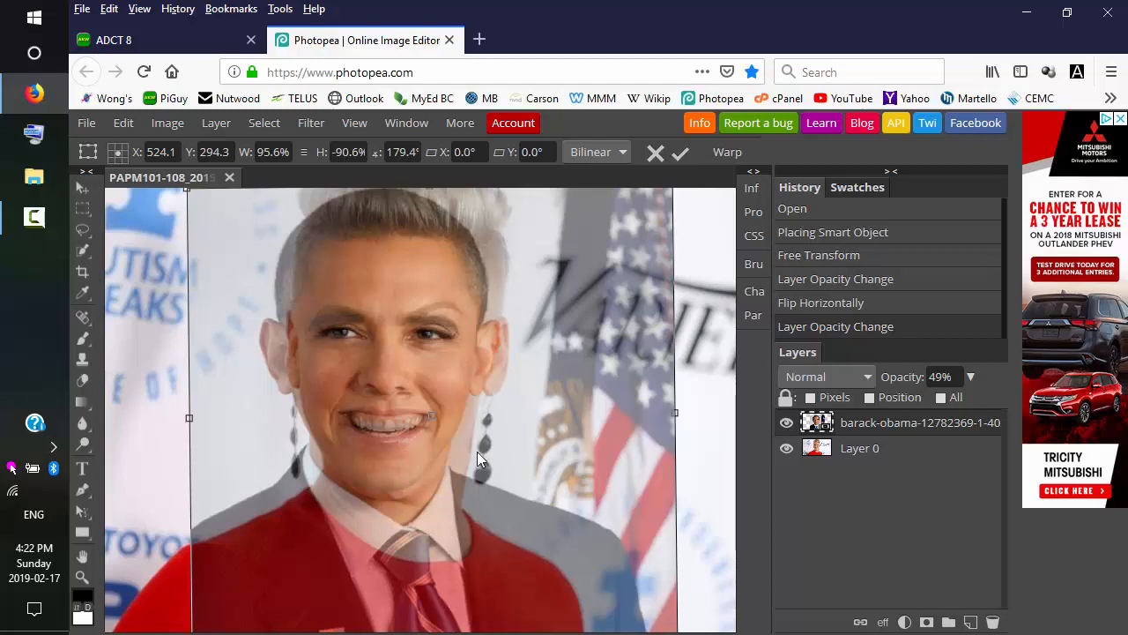
Step: Reduce the barack-obama layer's height to about 87.7%, shift it to about X 524, Y 290.5, and apply the transform
click(346, 129)
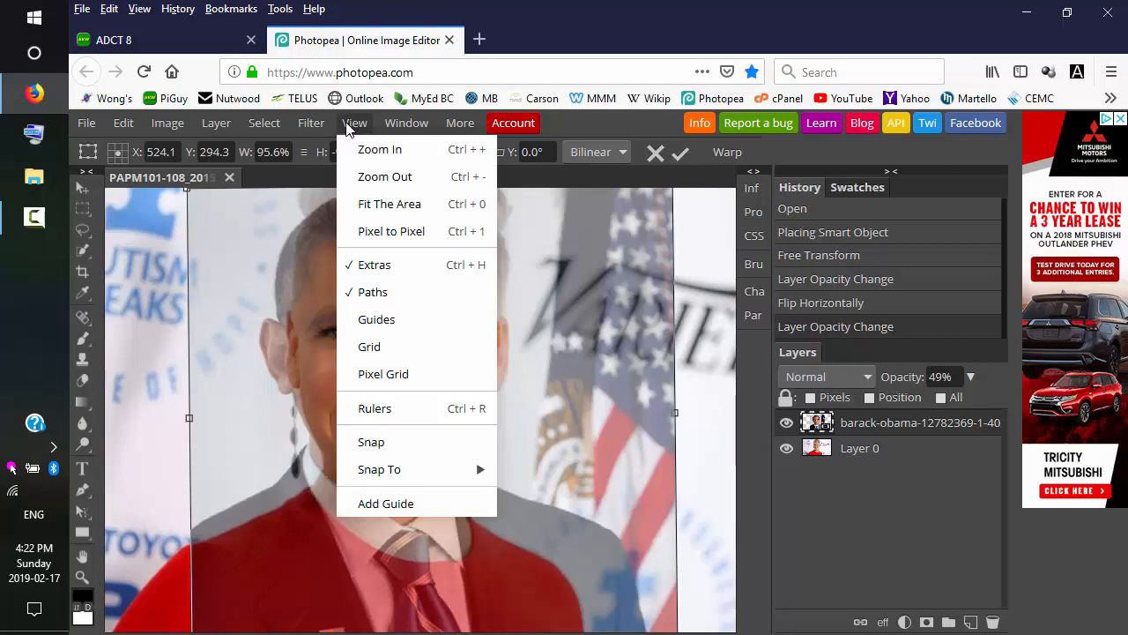
click(368, 175)
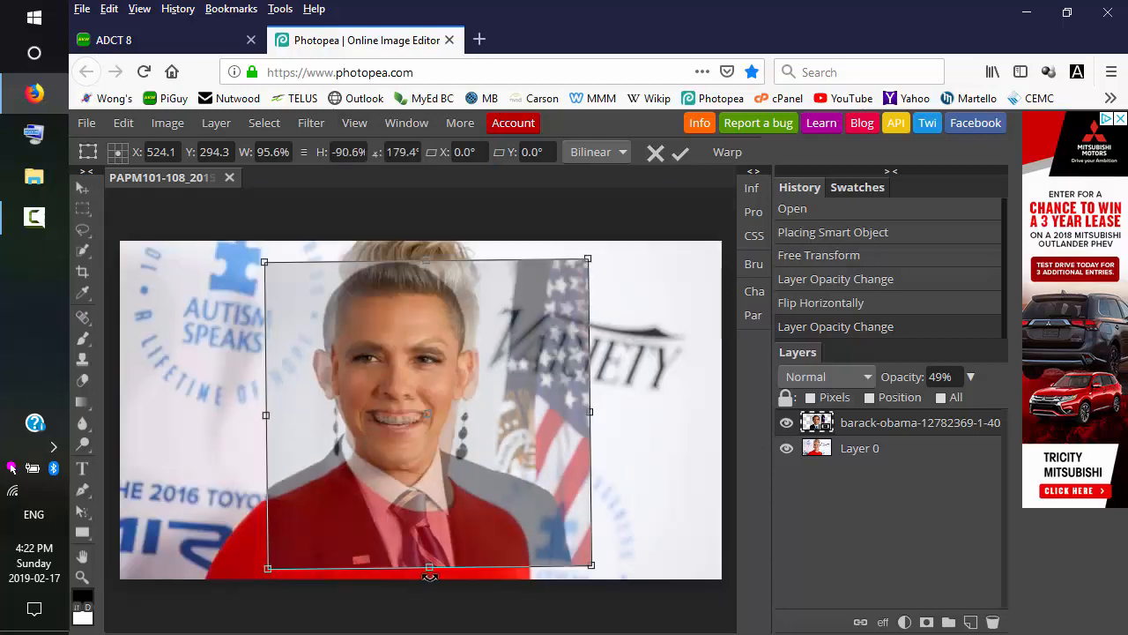
drag(430, 566, 428, 557)
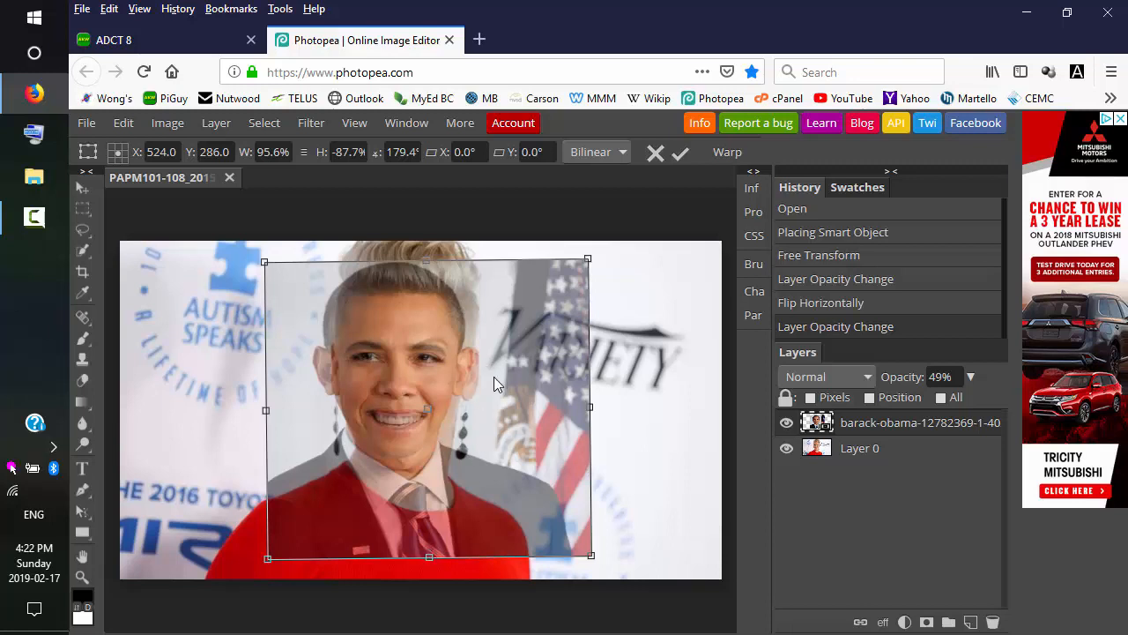
drag(494, 377, 494, 378)
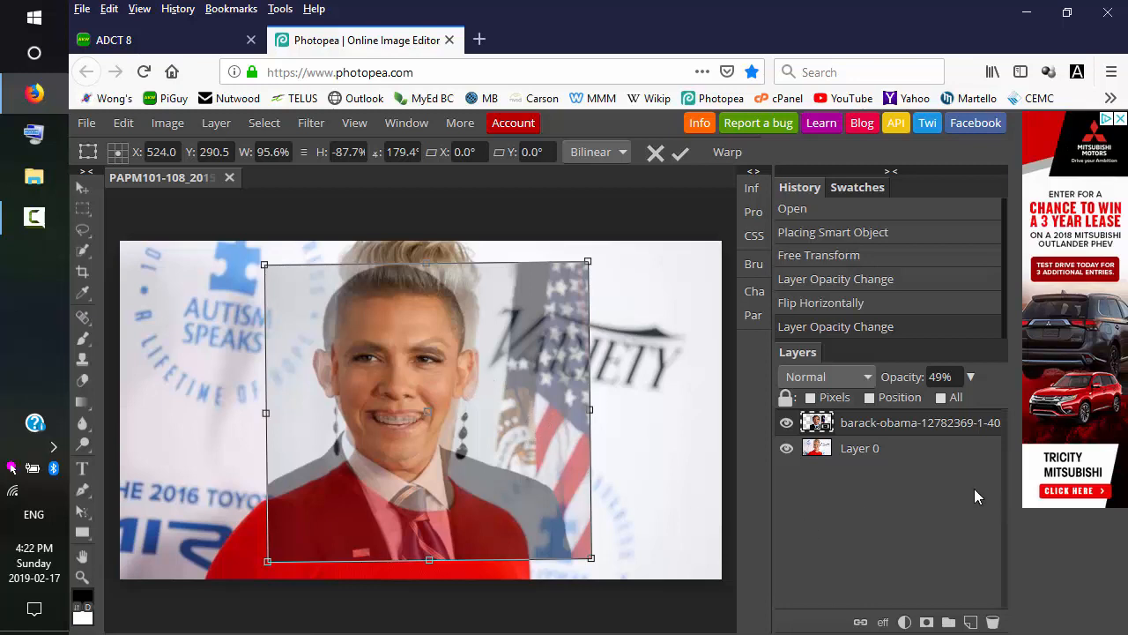
click(682, 154)
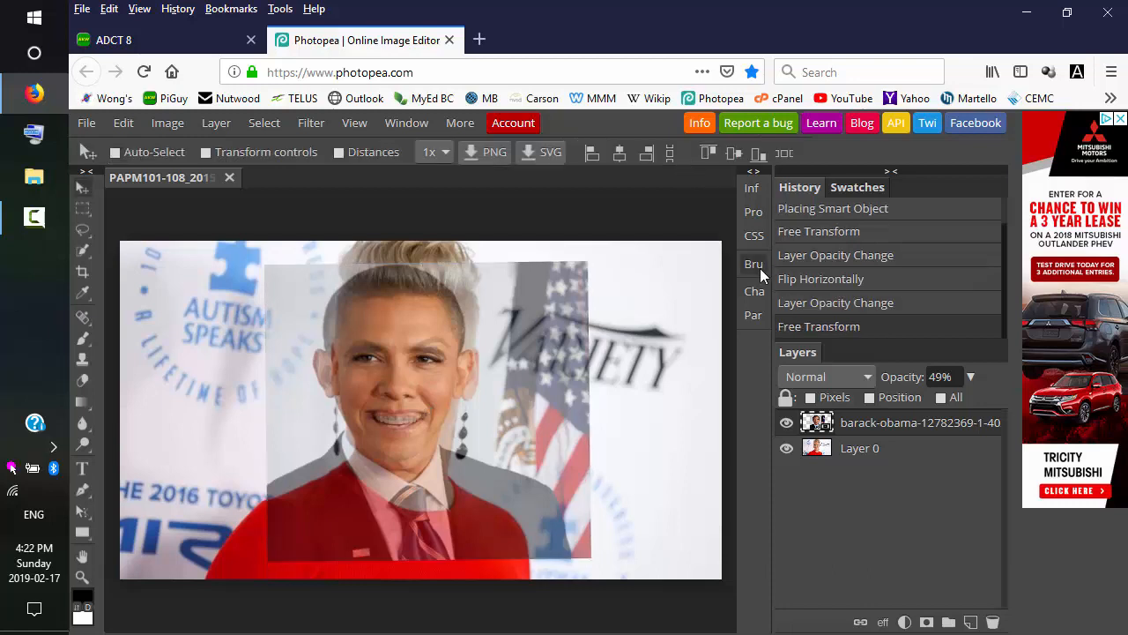